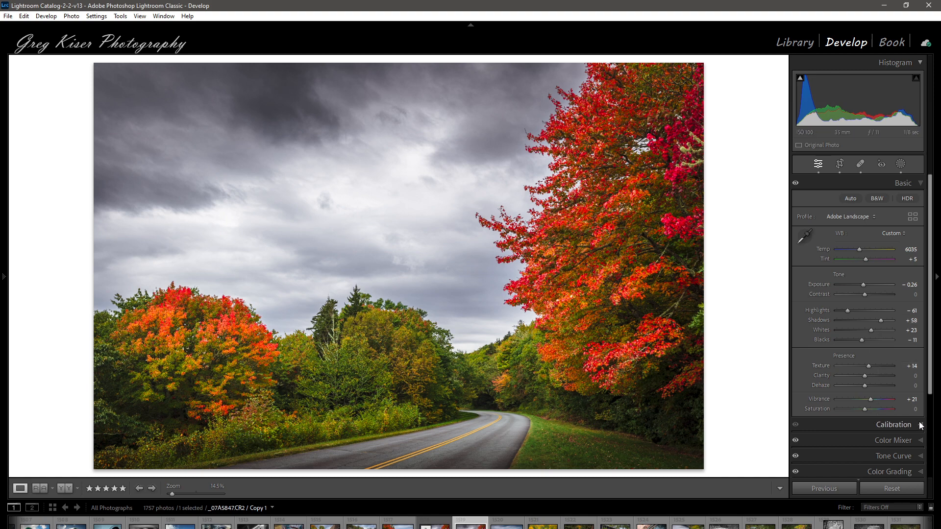
# - Review the photo's existing Color Mixer, Tone Curve, Color Grading, Detail and Effects adjustments, and collapse the Effects settings
pyautogui.click(921, 443)
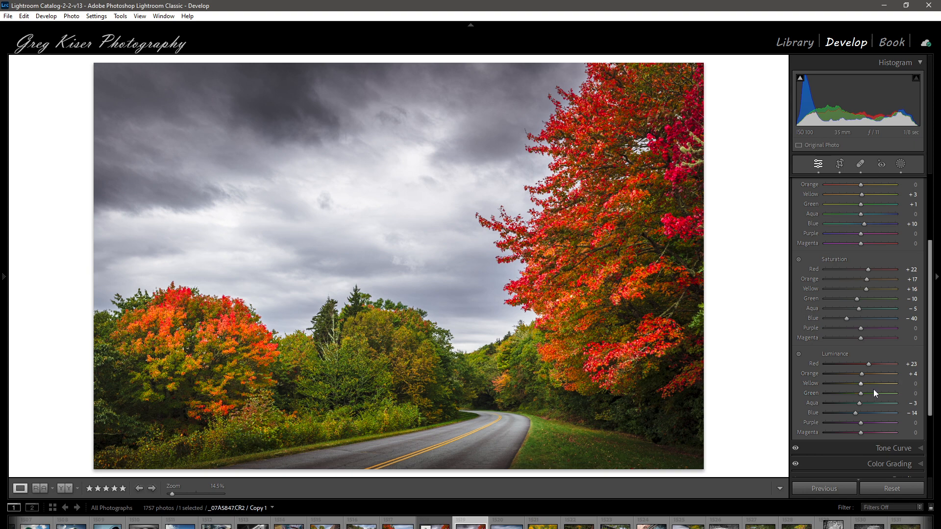
pyautogui.click(922, 446)
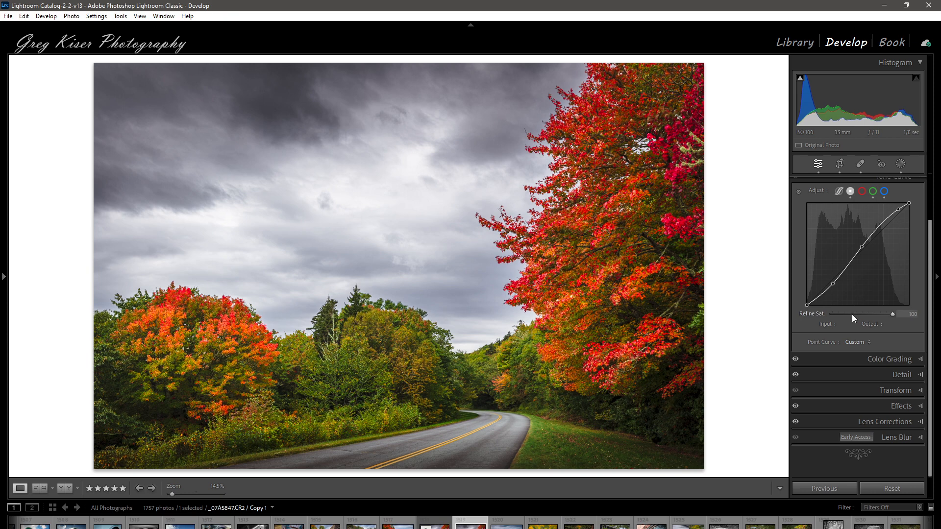
pyautogui.click(922, 358)
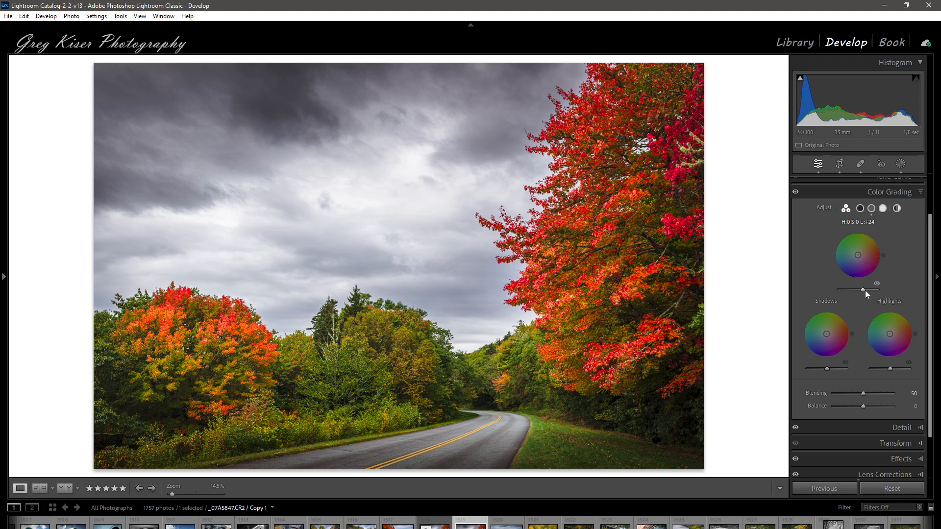
pyautogui.click(920, 428)
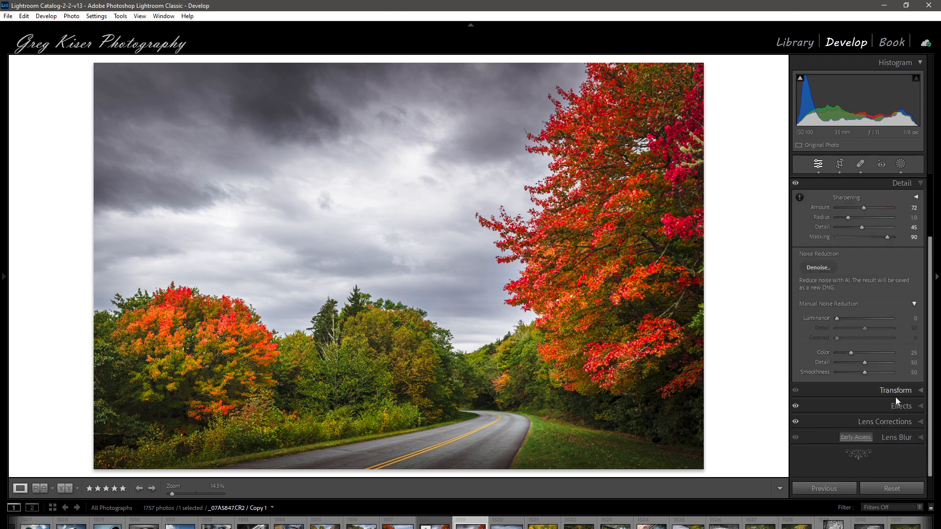
pyautogui.click(921, 406)
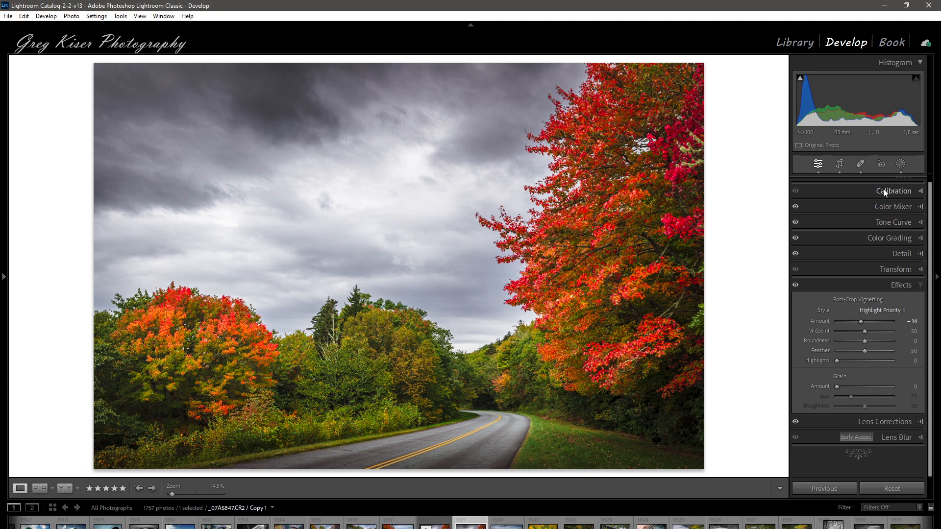
pyautogui.scroll(1, 907, 191)
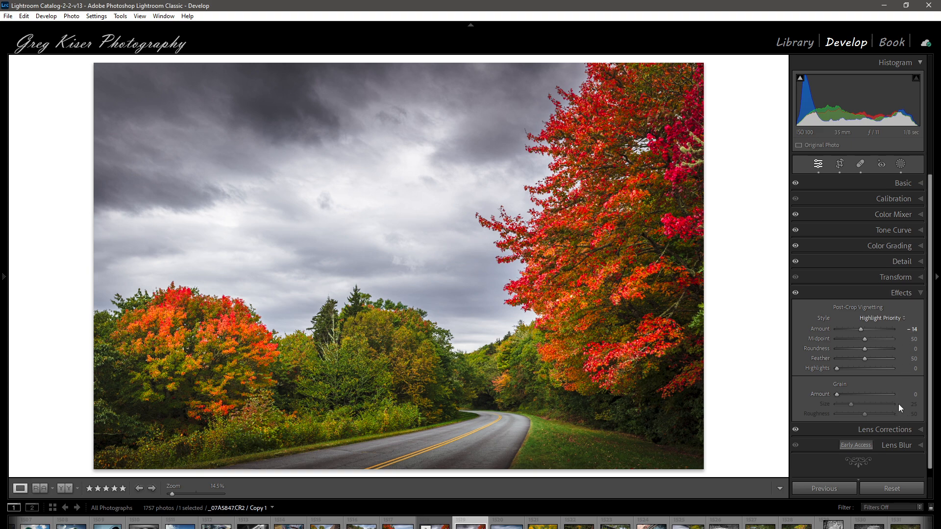
pyautogui.click(921, 293)
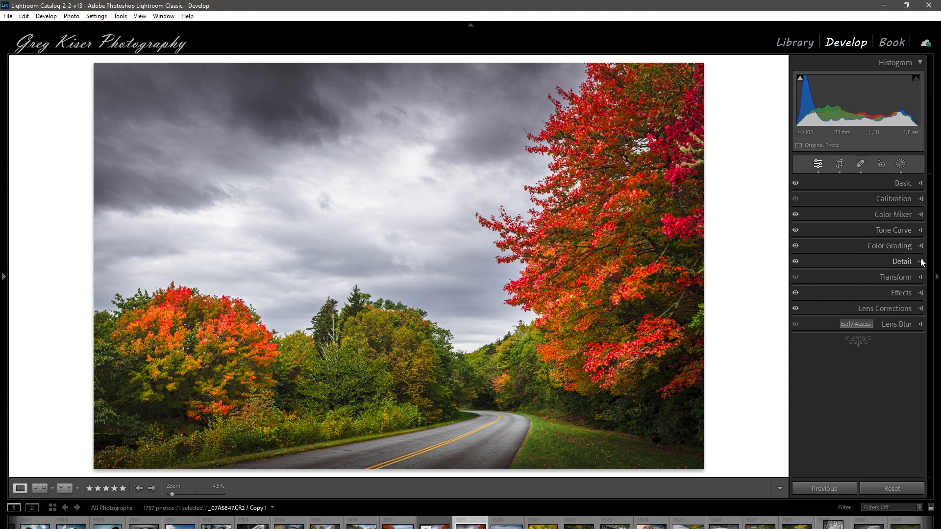
# - Check the available Calibration process versions, keep Version 6 (Current), and review the Basic adjustments
pyautogui.click(921, 200)
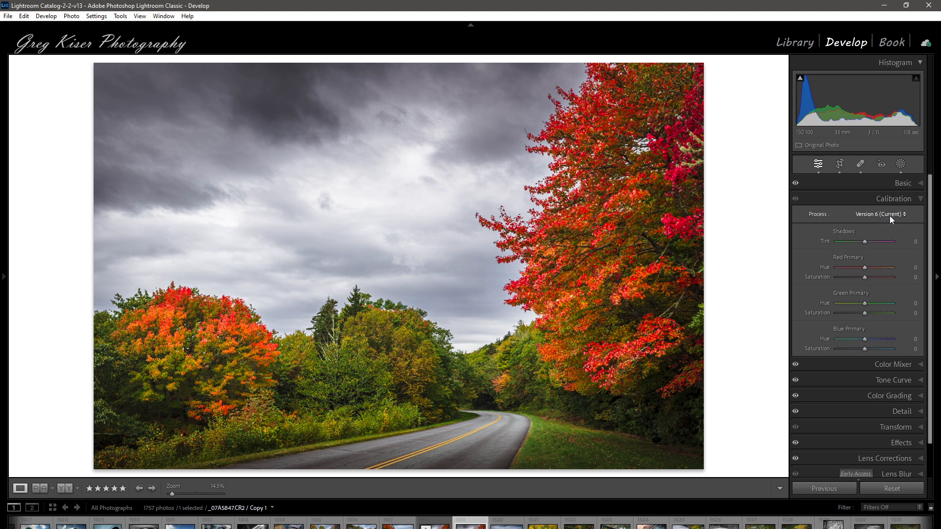
pyautogui.click(902, 214)
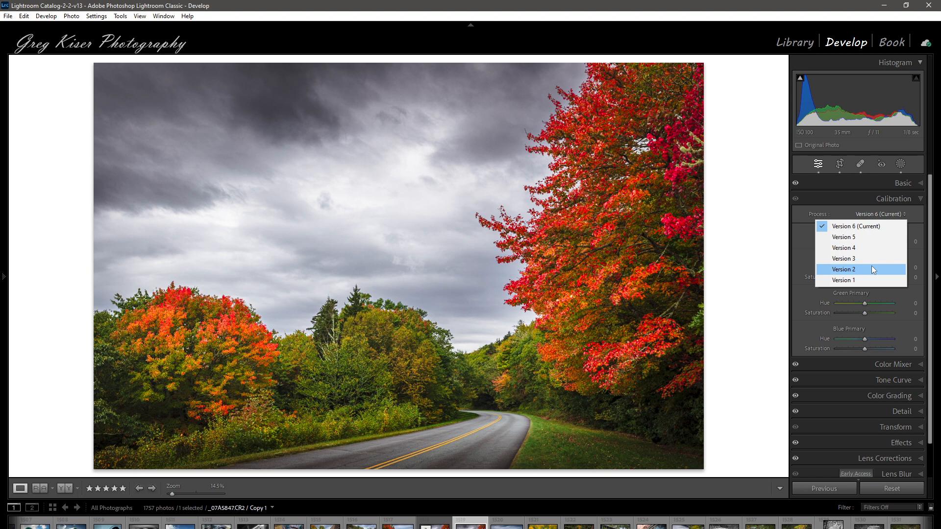
pyautogui.click(847, 228)
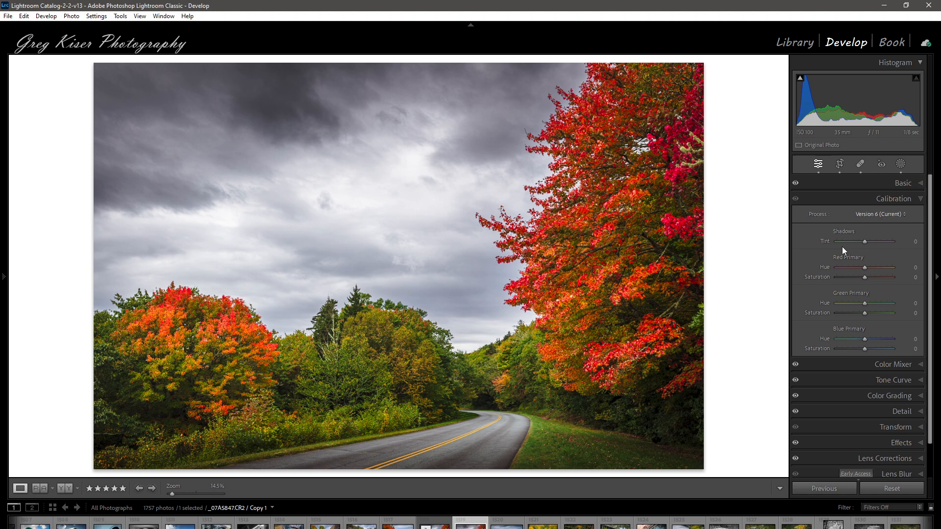
pyautogui.click(920, 187)
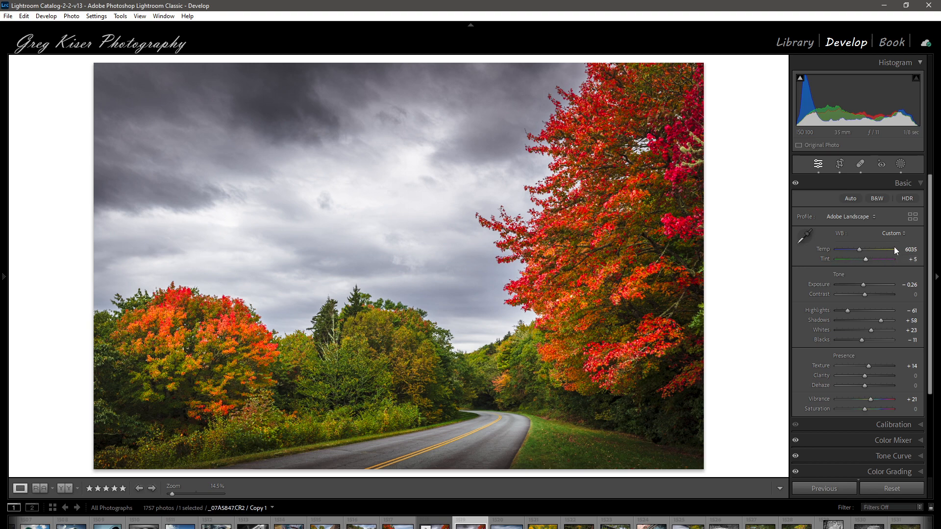
# - In Calibration, try the Red Primary hue at -100 and about +95, and reset it to 0
pyautogui.click(921, 425)
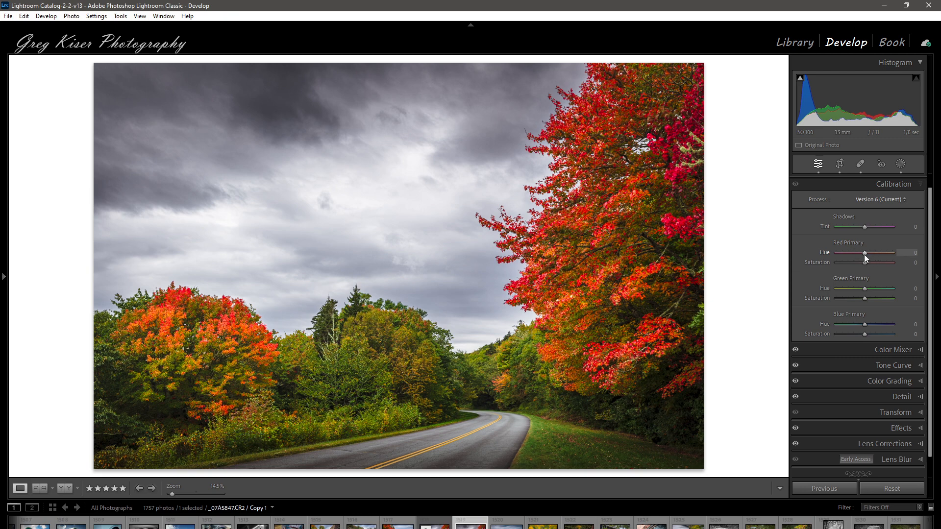
pyautogui.moveTo(863, 255); pyautogui.dragTo(836, 253)
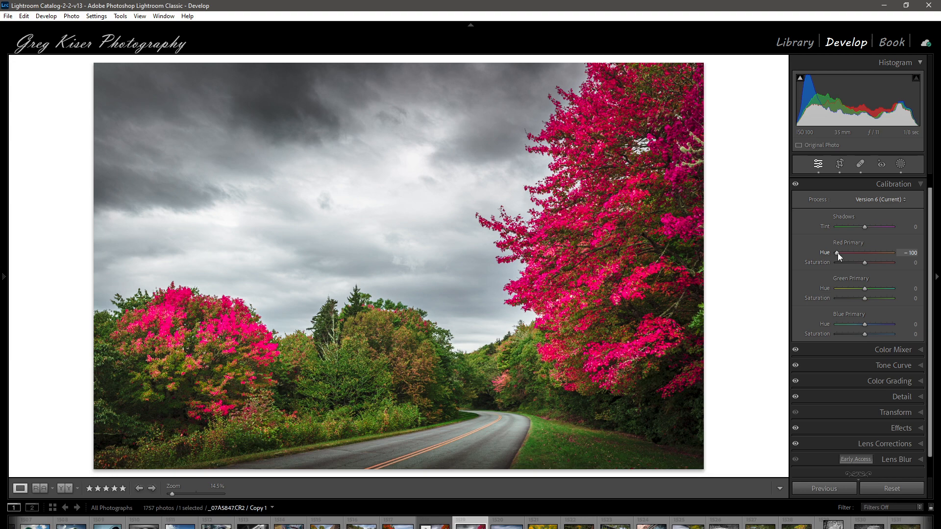
pyautogui.moveTo(839, 253); pyautogui.dragTo(902, 250)
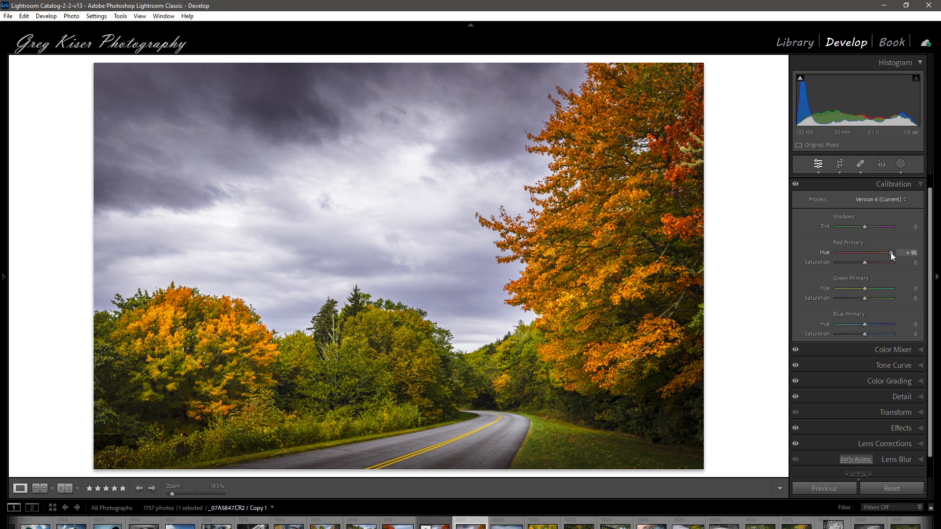
pyautogui.doubleClick(869, 252)
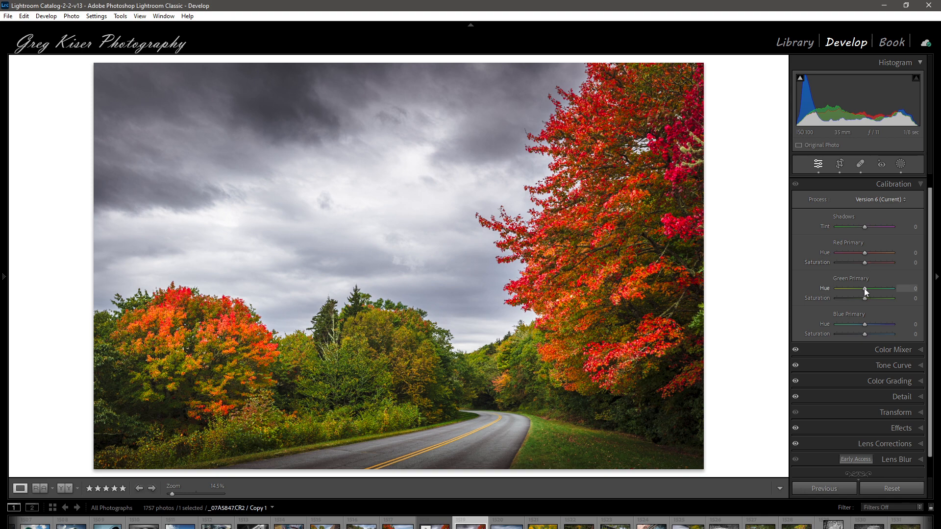
# - Try the Green Primary hue at -100 and +100, and reset it to 0
pyautogui.moveTo(866, 289); pyautogui.dragTo(827, 288)
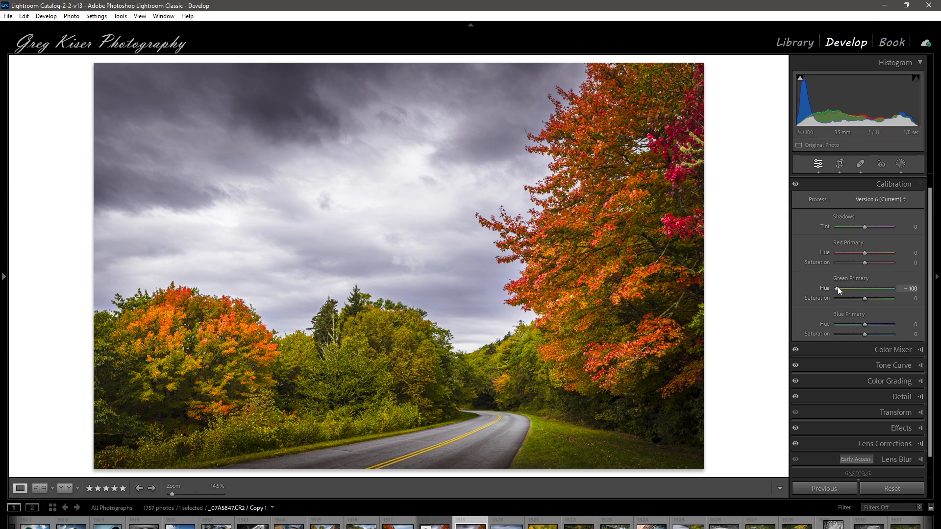
pyautogui.moveTo(837, 288); pyautogui.dragTo(896, 288)
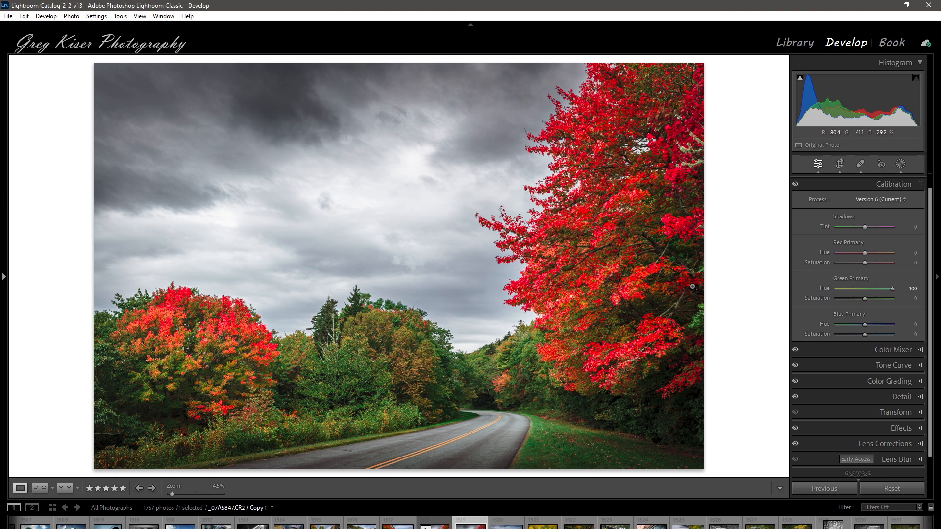
pyautogui.moveTo(886, 288); pyautogui.dragTo(856, 286)
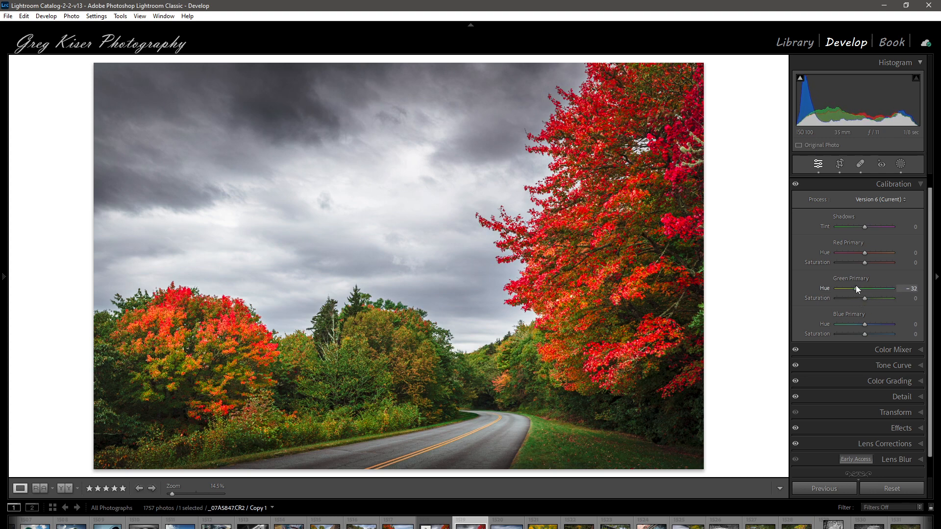
pyautogui.doubleClick(855, 287)
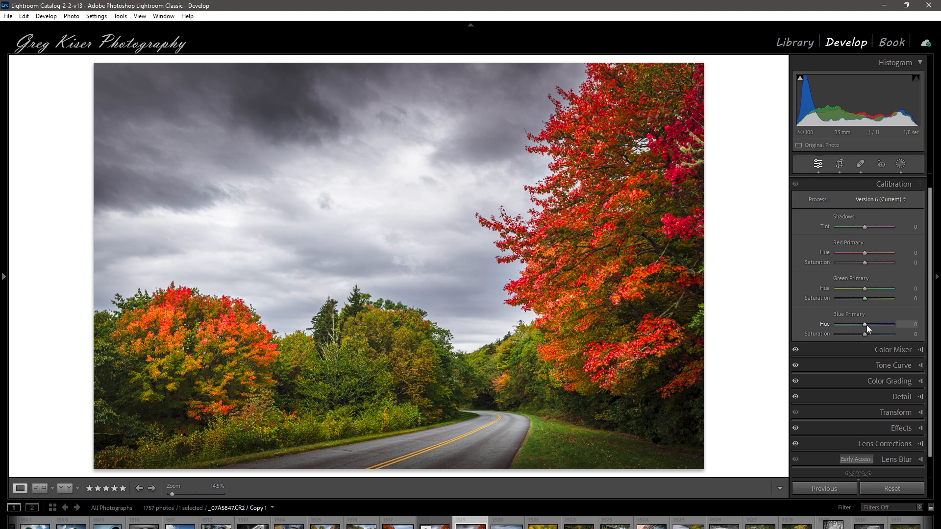
# - Try the Blue Primary hue at -100 and +100, and reset it to 0
pyautogui.moveTo(865, 325); pyautogui.dragTo(835, 325)
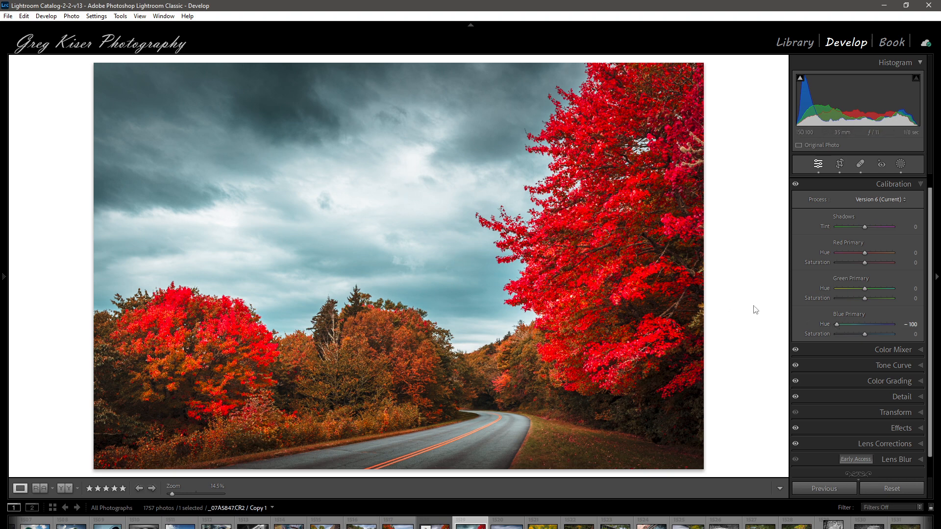
pyautogui.moveTo(837, 324); pyautogui.dragTo(899, 323)
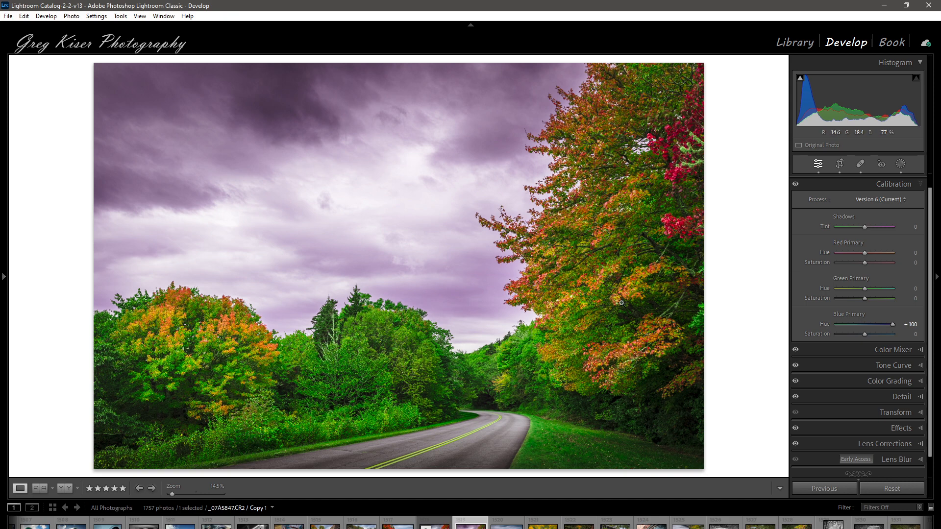
pyautogui.doubleClick(893, 325)
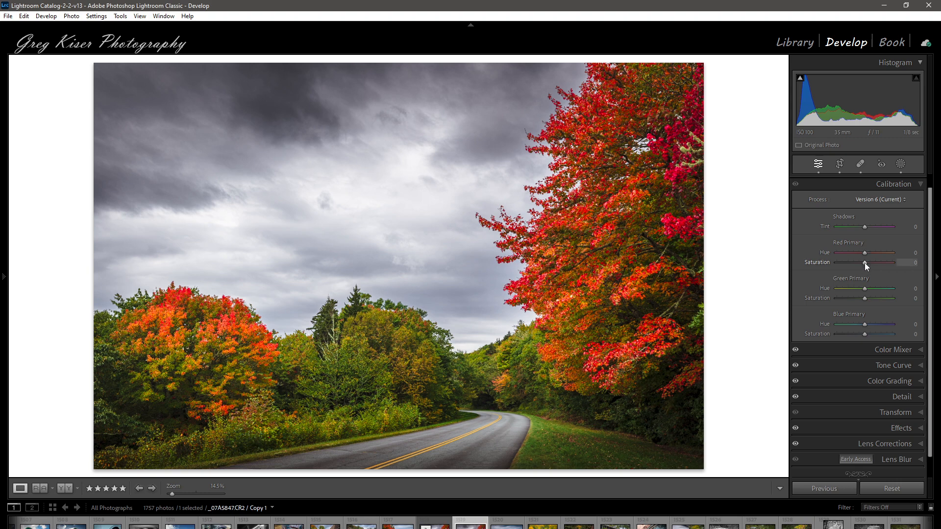
# - Try lower and higher Red Primary saturation, up to about +28, and reset it to 0
pyautogui.moveTo(865, 263)
pyautogui.mouseDown()
pyautogui.moveTo(878, 262)
pyautogui.moveTo(831, 260)
pyautogui.moveTo(863, 263)
pyautogui.mouseUp()
pyautogui.moveTo(863, 262); pyautogui.dragTo(869, 265)
pyautogui.moveTo(872, 264); pyautogui.dragTo(873, 263)
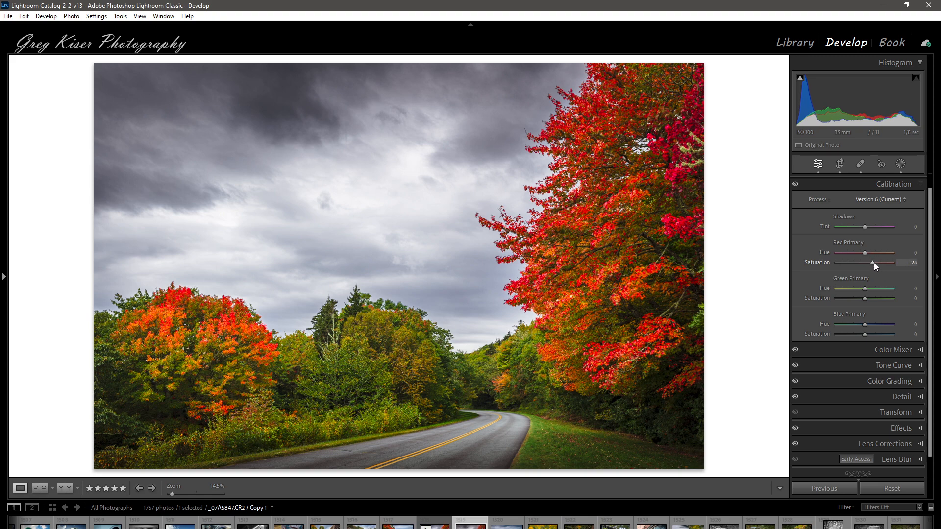
pyautogui.doubleClick(874, 263)
# - Try Green Primary saturation at about -23 and Blue Primary saturation at about +88, resetting each to 0
pyautogui.moveTo(865, 298)
pyautogui.mouseDown()
pyautogui.moveTo(848, 298)
pyautogui.moveTo(876, 300)
pyautogui.moveTo(859, 298)
pyautogui.mouseUp()
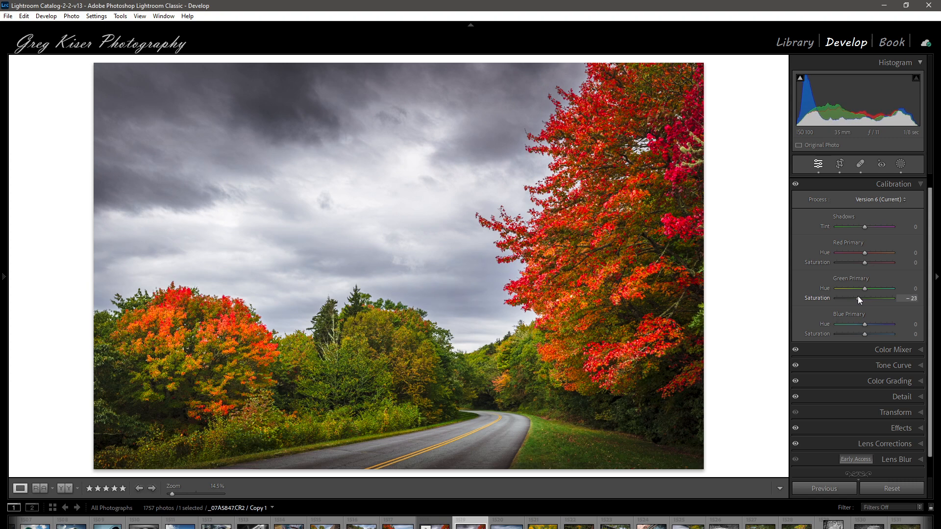
pyautogui.moveTo(853, 298)
pyautogui.mouseDown()
pyautogui.moveTo(878, 298)
pyautogui.moveTo(866, 298)
pyautogui.mouseUp()
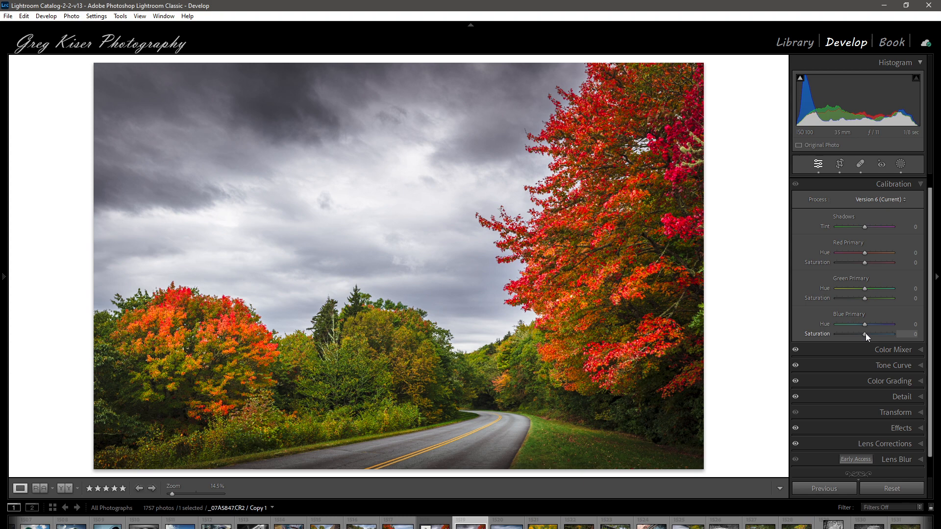
pyautogui.moveTo(862, 334); pyautogui.dragTo(889, 332)
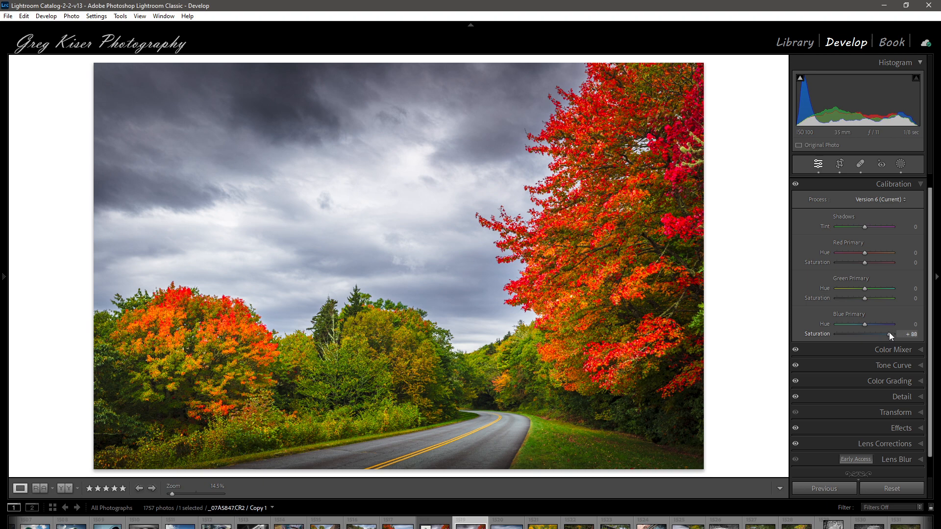
pyautogui.moveTo(882, 335)
pyautogui.mouseDown()
pyautogui.moveTo(866, 334)
pyautogui.moveTo(892, 335)
pyautogui.mouseUp()
pyautogui.doubleClick(869, 334)
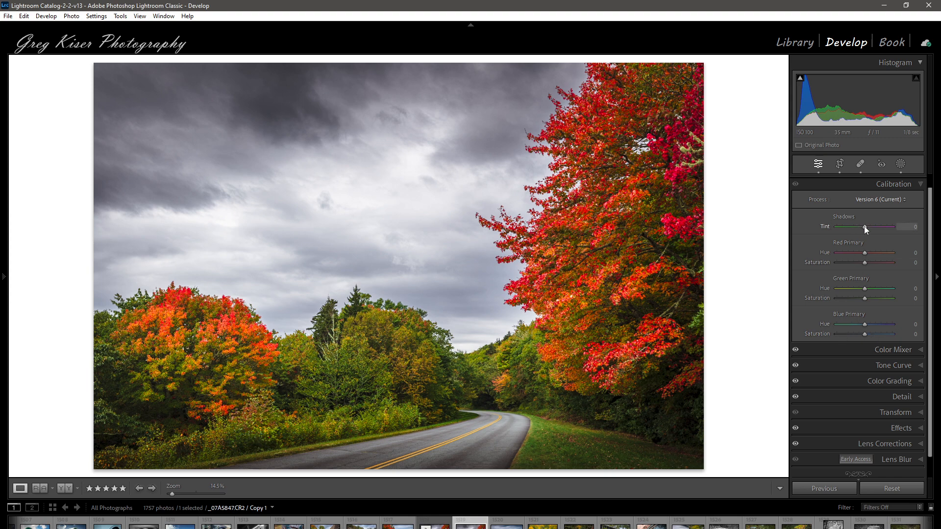
# - Try shifting the Calibration shadows tint toward green and toward magenta, and reset it to 0
pyautogui.moveTo(864, 226); pyautogui.dragTo(855, 226)
pyautogui.moveTo(850, 225); pyautogui.dragTo(879, 223)
pyautogui.doubleClick(879, 226)
# - Set the Red Primary hue to +12 and its saturation to +26
pyautogui.moveTo(864, 253); pyautogui.dragTo(861, 251)
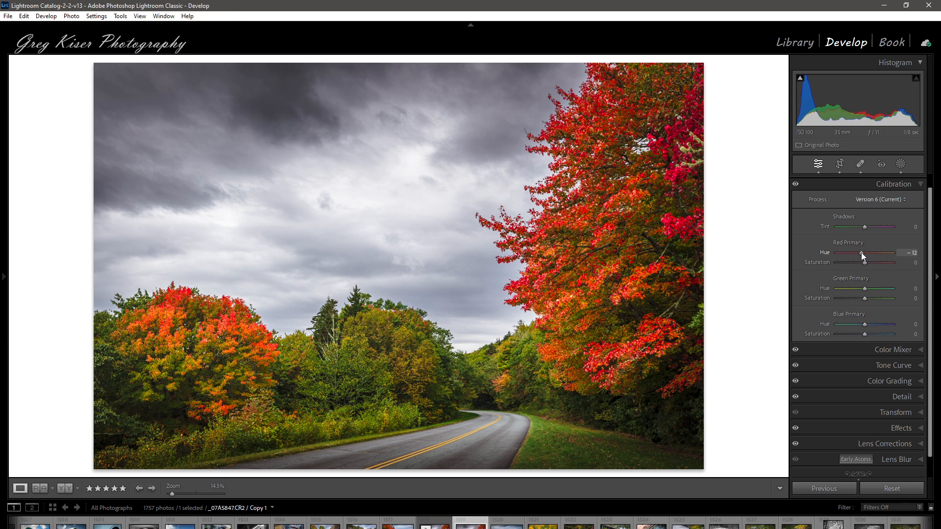
pyautogui.moveTo(861, 254); pyautogui.dragTo(869, 251)
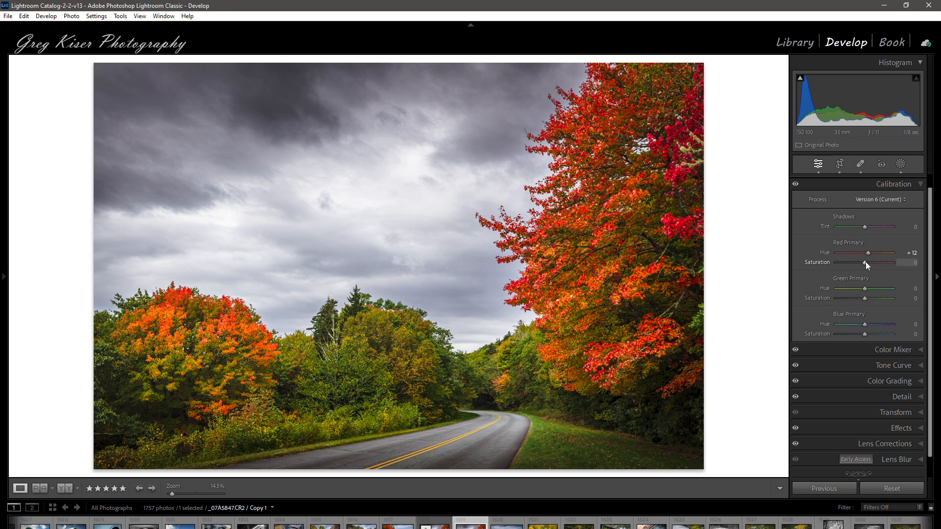
pyautogui.moveTo(866, 262); pyautogui.dragTo(872, 261)
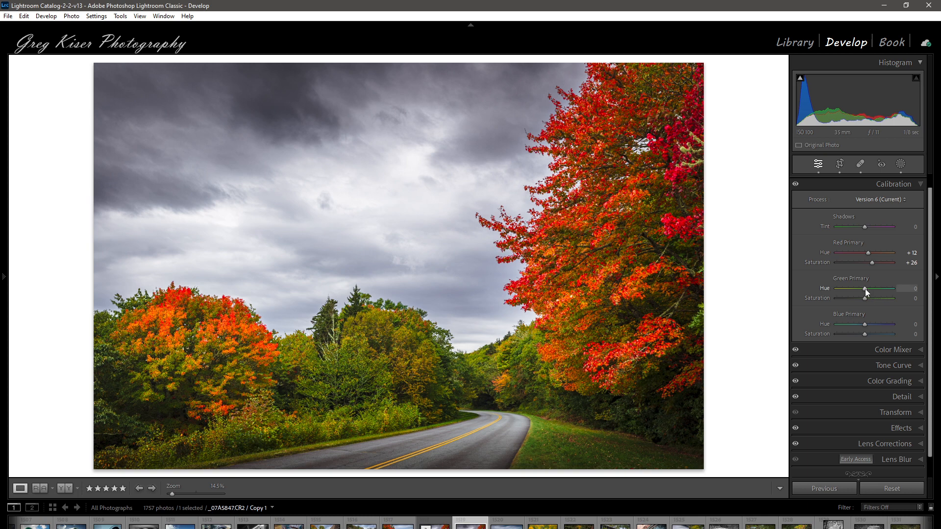
# - Set the Green Primary hue to -28, and the Blue Primary hue to -9 with saturation +18
pyautogui.moveTo(867, 288); pyautogui.dragTo(876, 287)
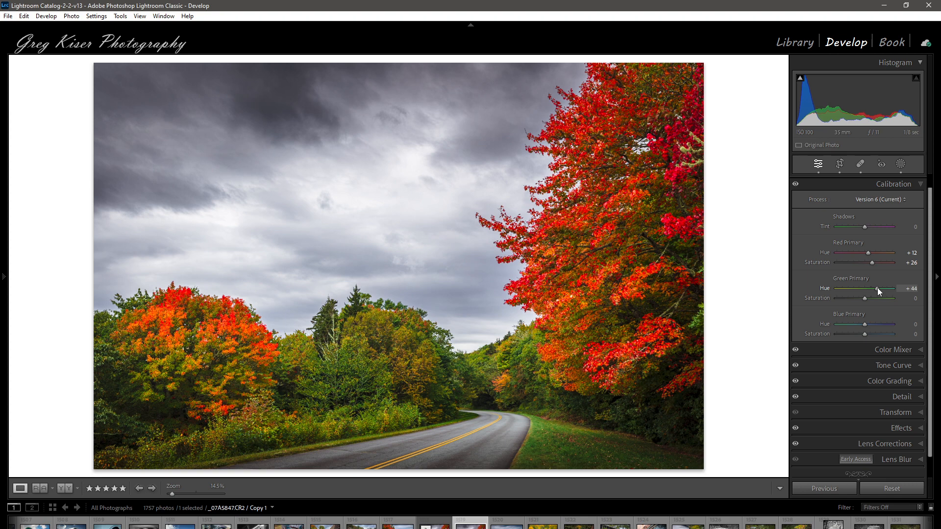
pyautogui.moveTo(878, 290); pyautogui.dragTo(874, 290)
pyautogui.moveTo(875, 289); pyautogui.dragTo(866, 291)
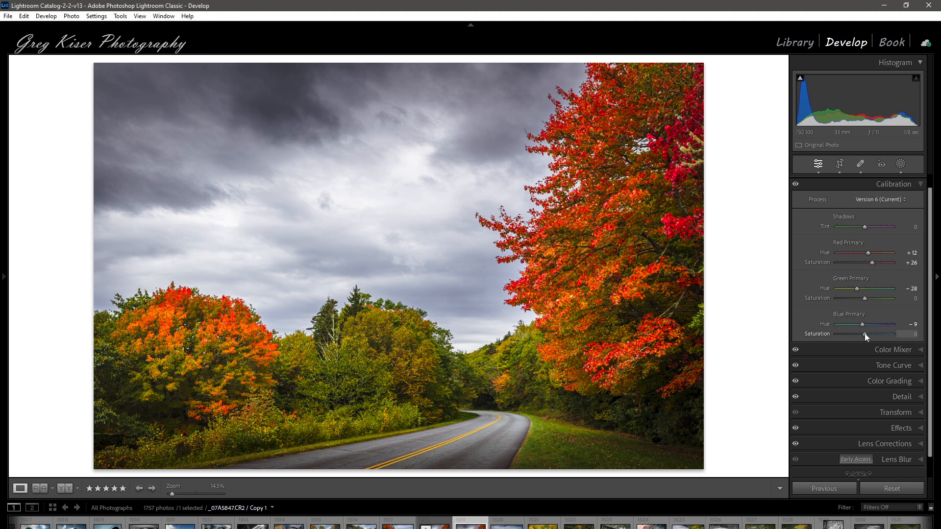
pyautogui.moveTo(866, 333); pyautogui.dragTo(869, 333)
# - Review the Color Mixer's HSL adjustments and return to the Calibration settings
pyautogui.click(924, 351)
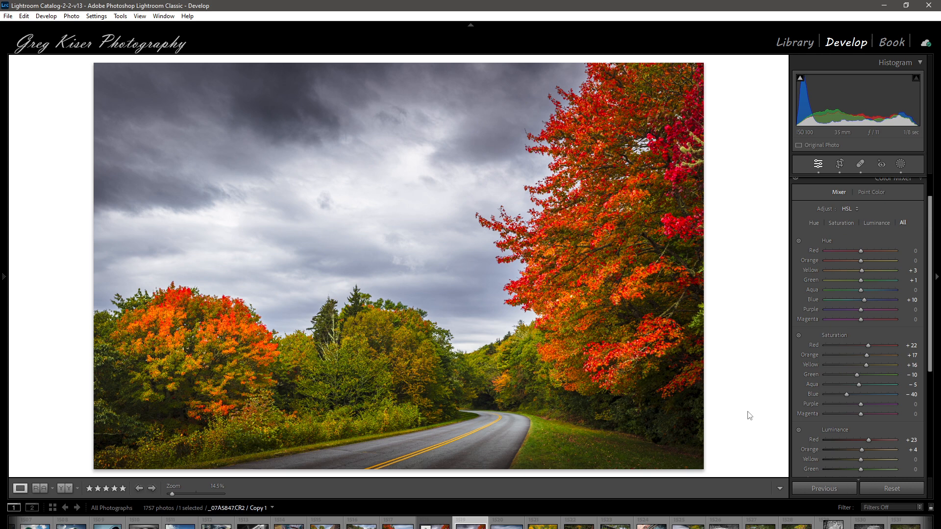
pyautogui.scroll(2, 880, 282)
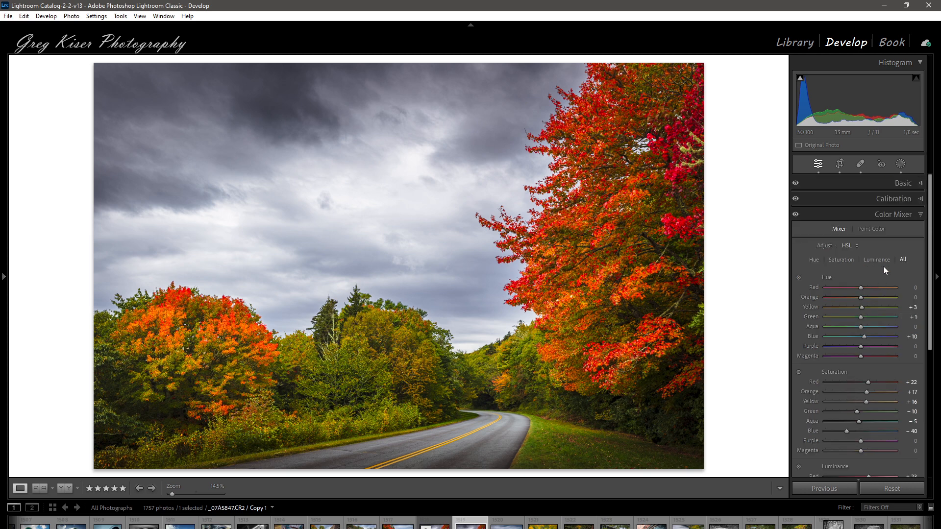
pyautogui.click(922, 200)
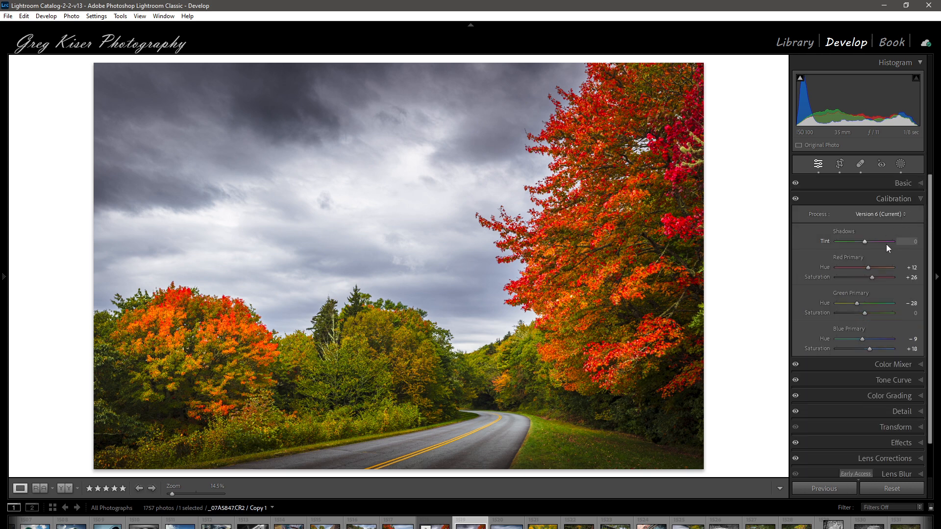